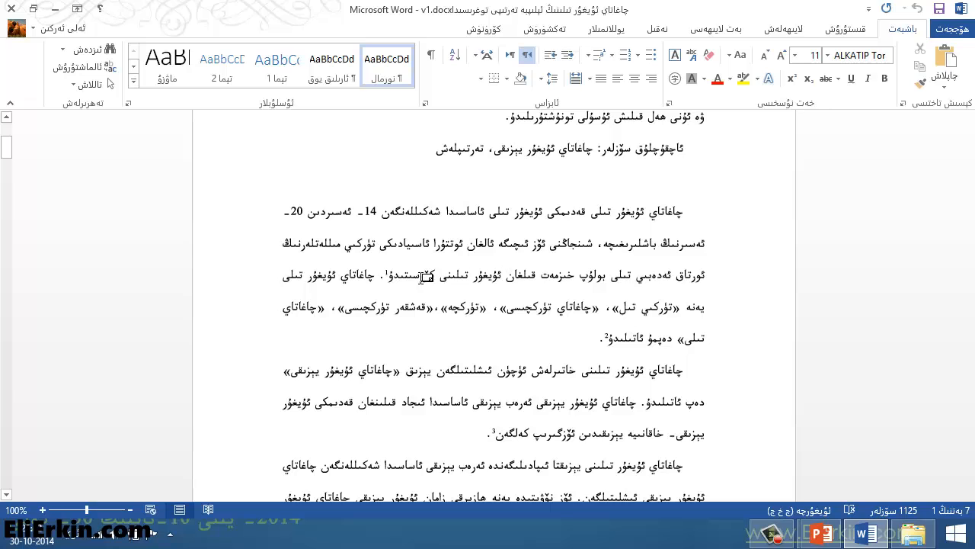
- Examine the existing footnote references and page-end notes throughout the article, and return to the first page
drag(592, 242, 411, 277)
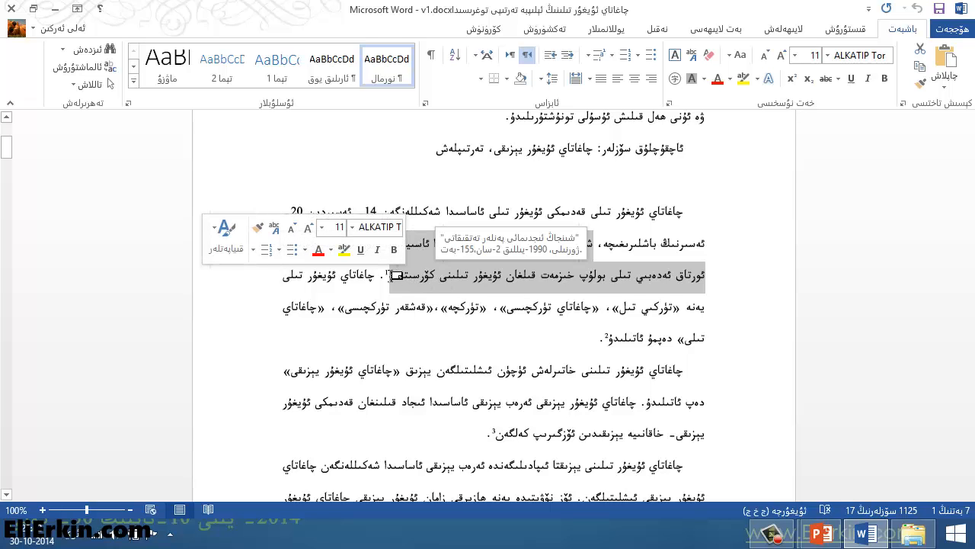
click(393, 275)
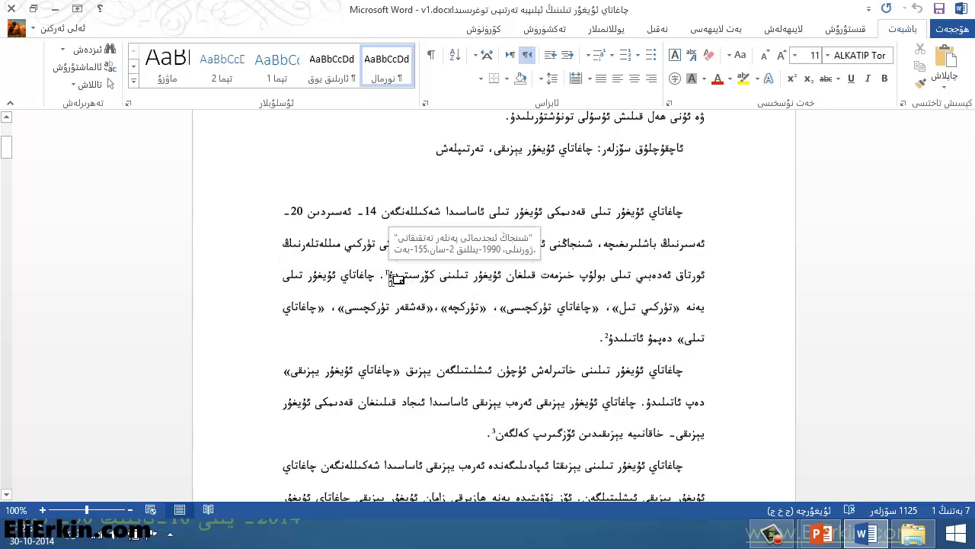
scroll(396, 282, down, 3)
scroll(402, 292, down, 2)
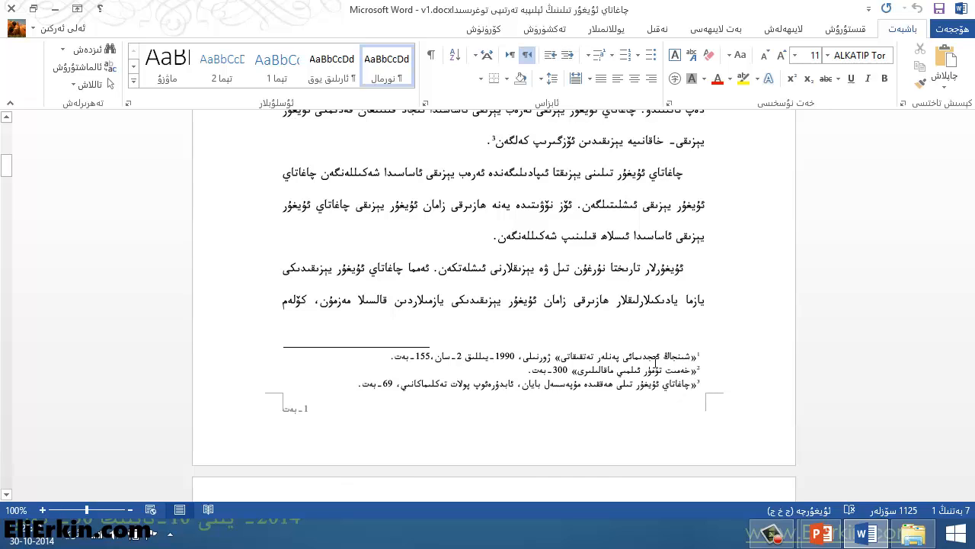
scroll(534, 323, down, 10)
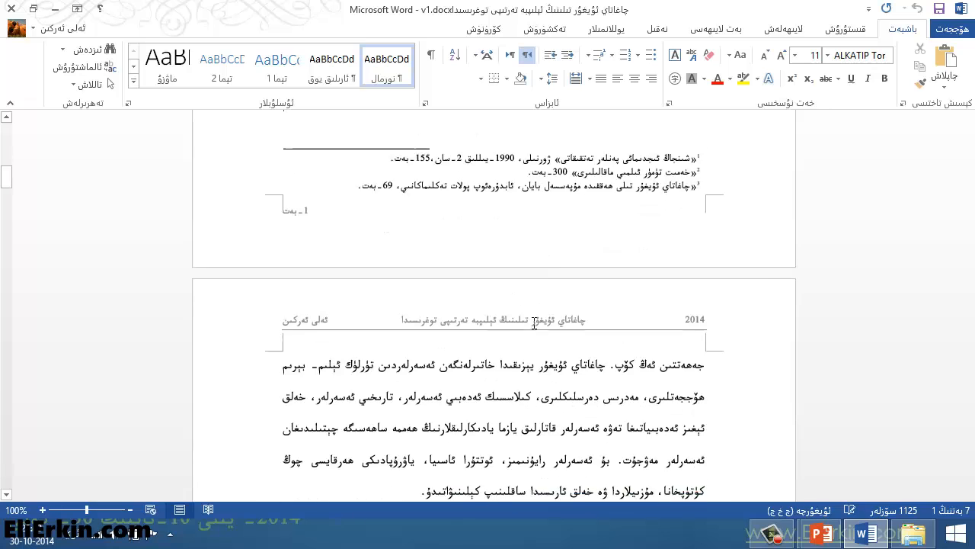
scroll(535, 321, down, 2)
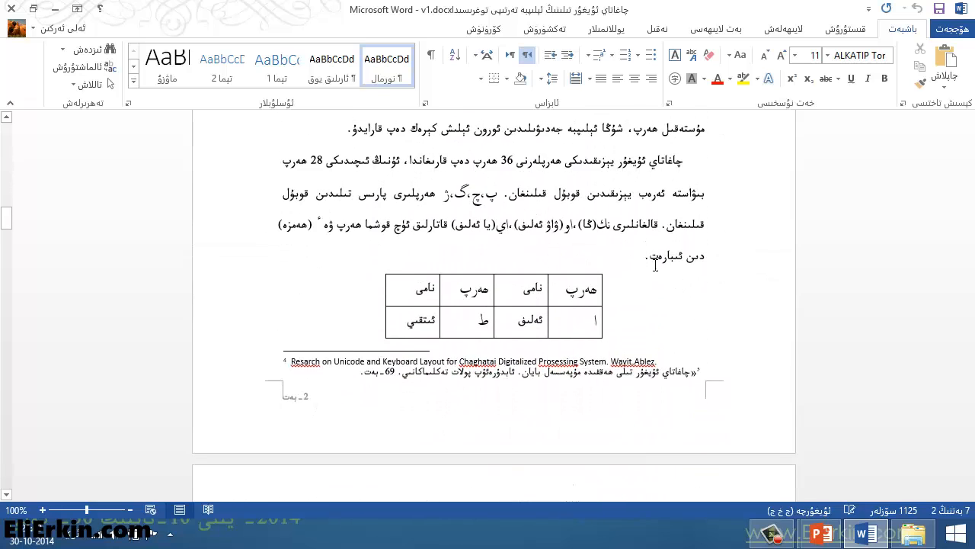
scroll(693, 266, down, 5)
scroll(697, 264, down, 6)
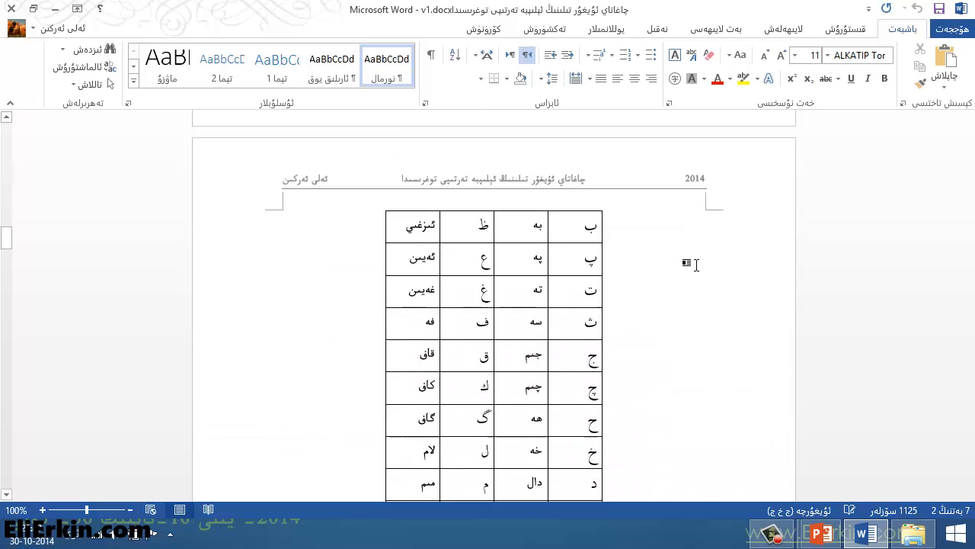
scroll(695, 262, up, 7)
scroll(670, 259, down, 4)
scroll(665, 259, down, 20)
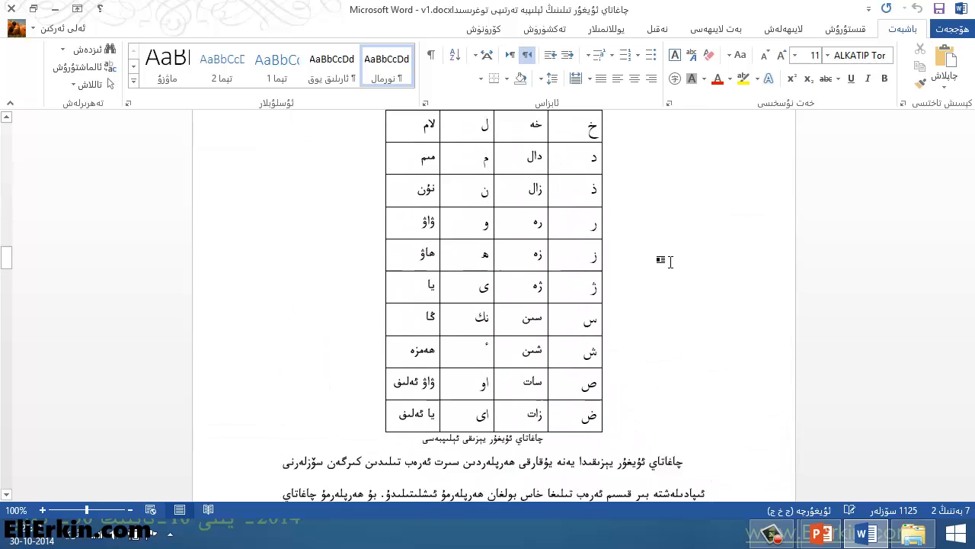
scroll(674, 261, down, 20)
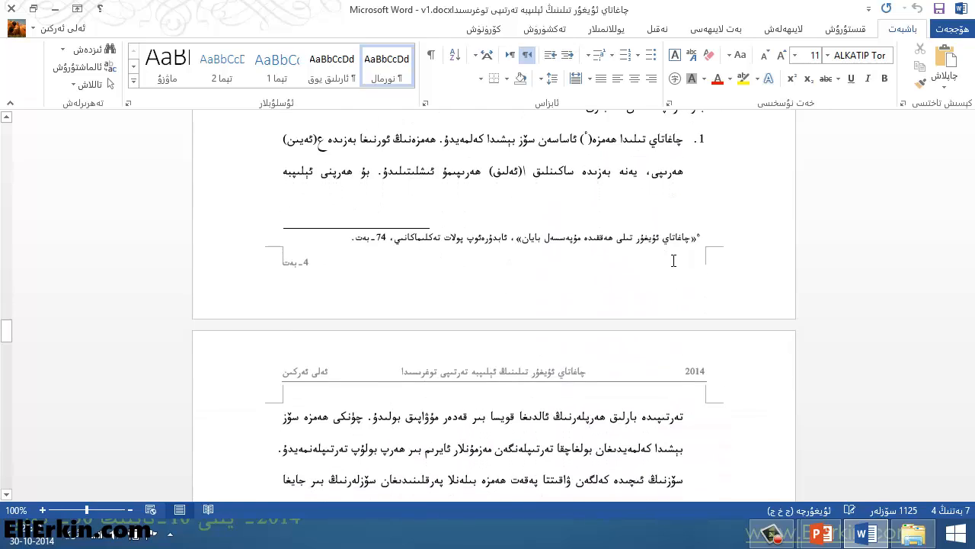
scroll(672, 260, down, 20)
scroll(698, 268, down, 10)
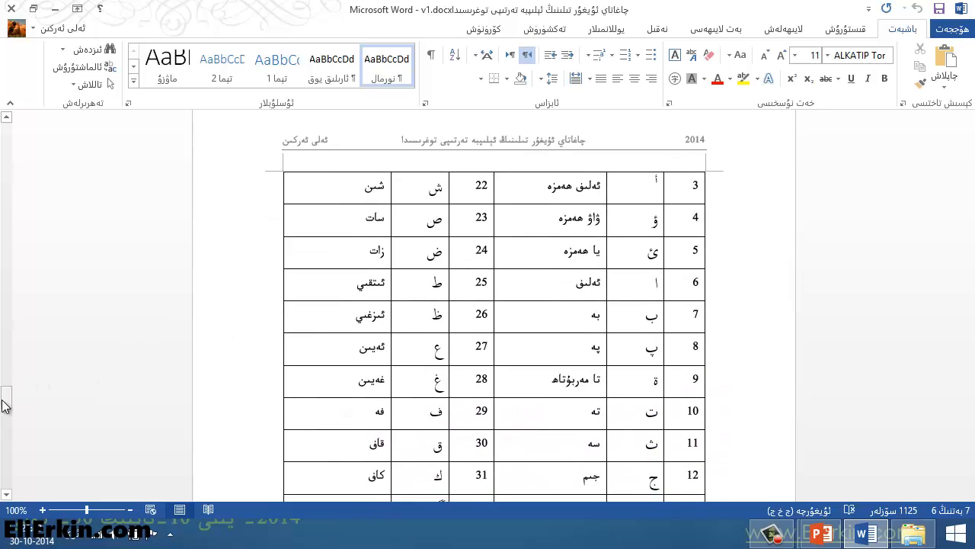
drag(6, 398, 22, 137)
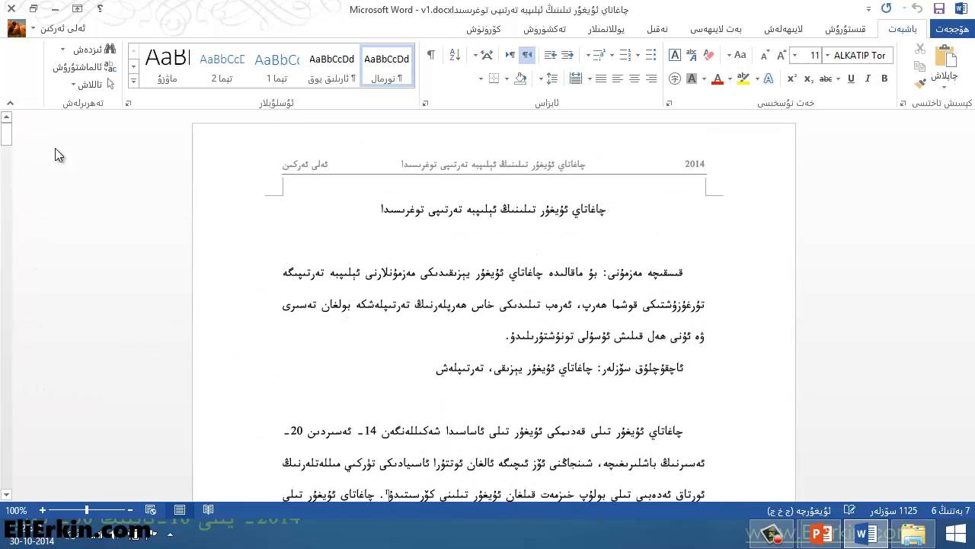
- Insert a footnote at the end of the abstract paragraph, right after "تونۇشتۇرىلىدۇ" and before the full stop
click(528, 304)
scroll(491, 330, down, 1)
scroll(492, 330, down, 1)
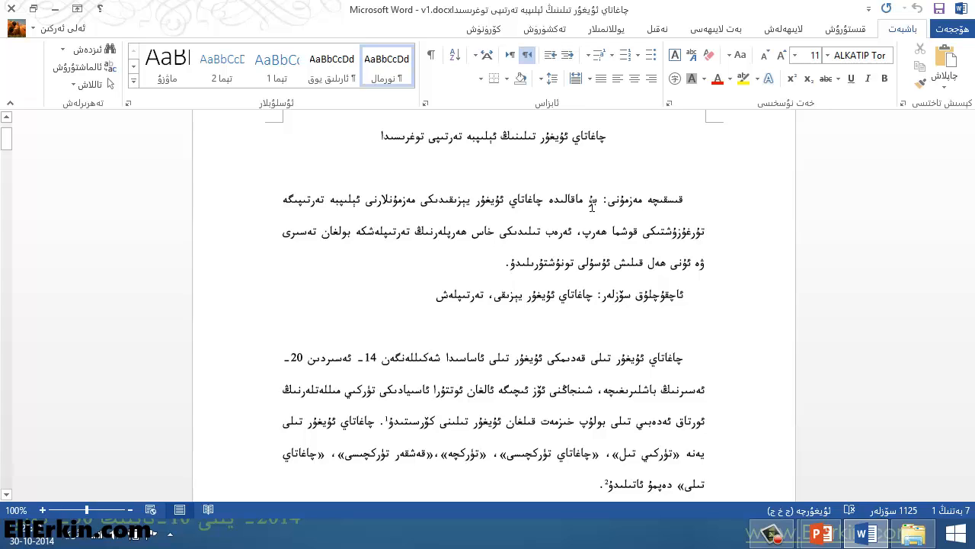
click(657, 28)
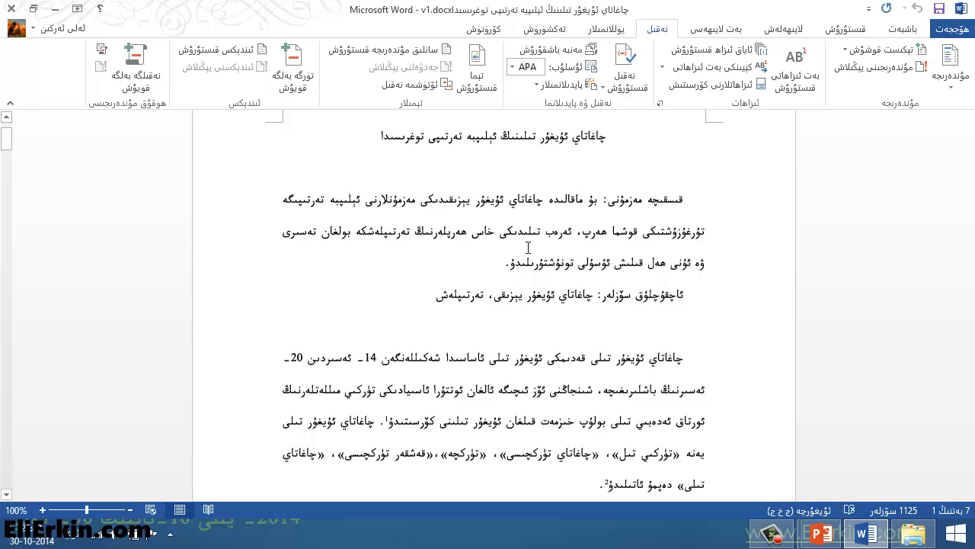
click(802, 76)
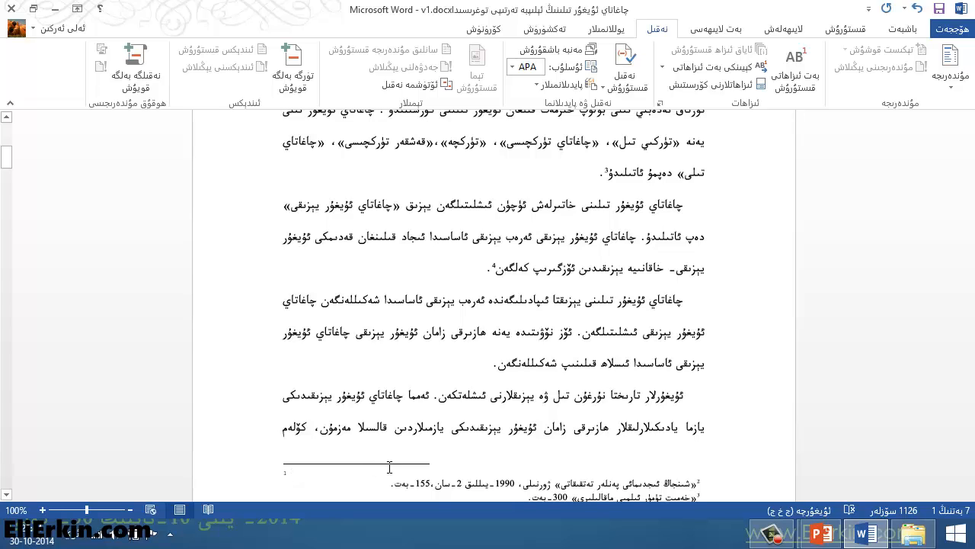
scroll(390, 467, down, 2)
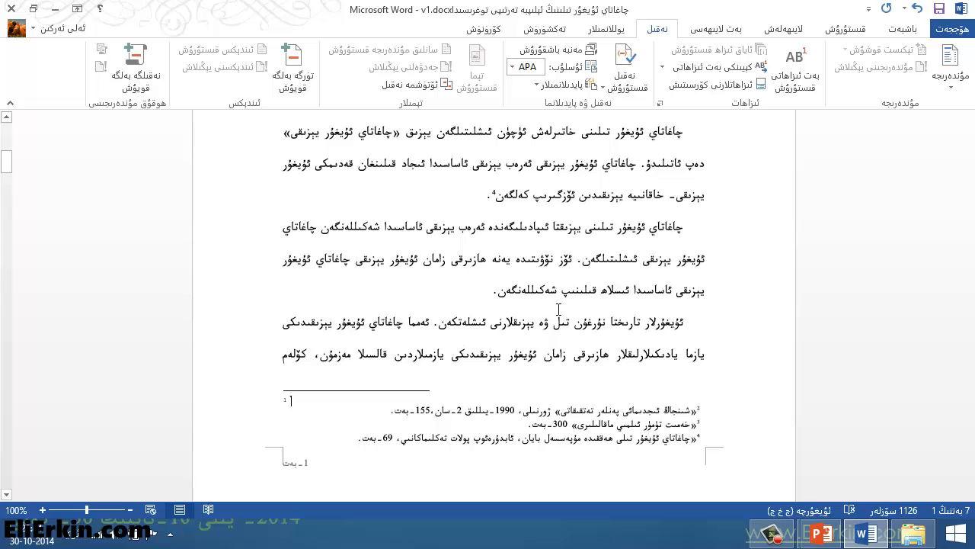
- Make the new footnote right-to-left and enter the text "ماقالىنىڭ قىسقىچە مەزمۇنغا بىرىلگەن ئىزاھات."
click(902, 29)
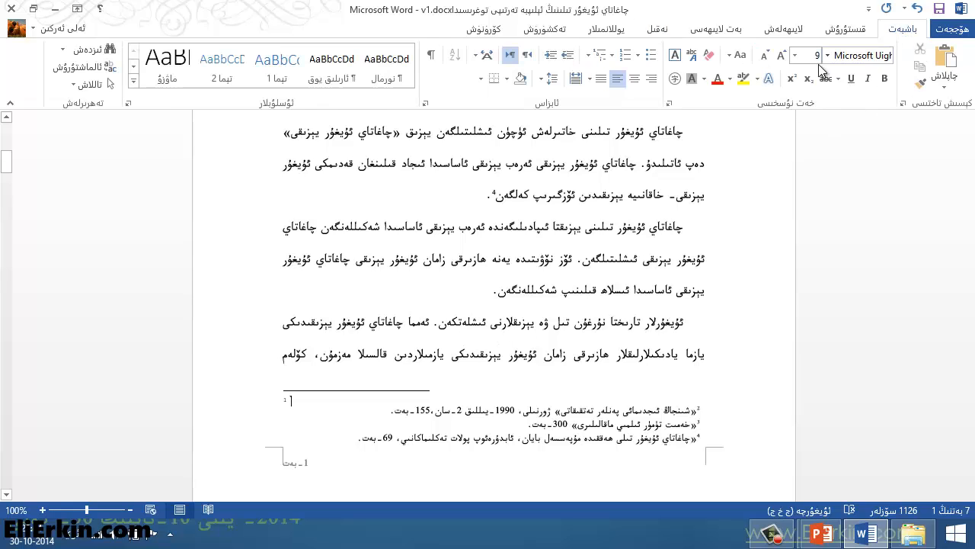
click(527, 54)
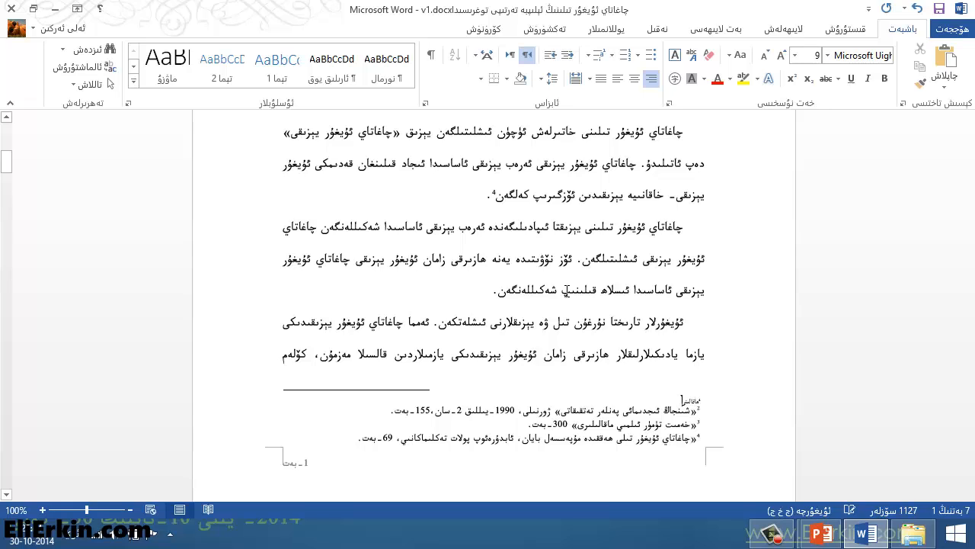
text(ڭ قىسقىچە مەزمۇنغا بىرىلگەن ئىزاھات)
- Set the font of the whole new footnote text to ALKATIP Tor
drag(584, 404, 702, 404)
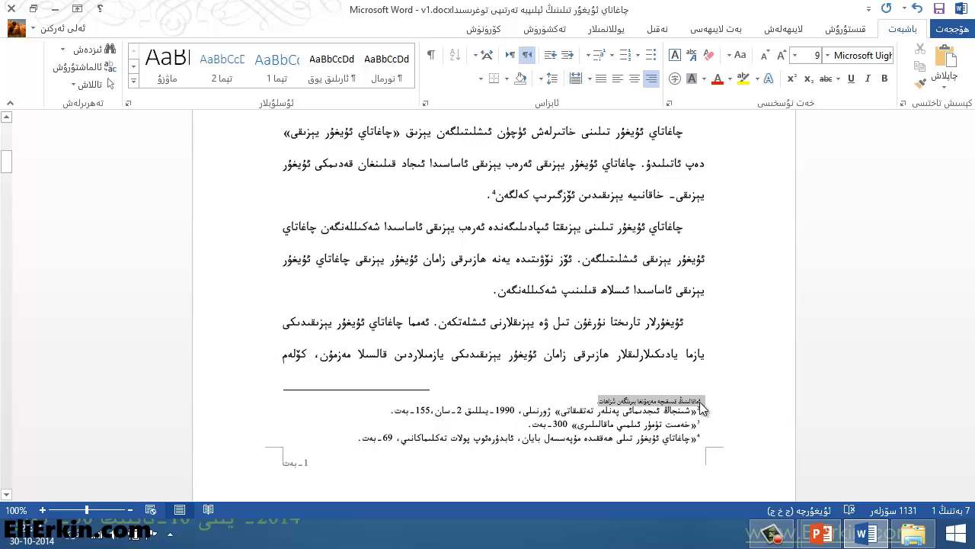
click(832, 55)
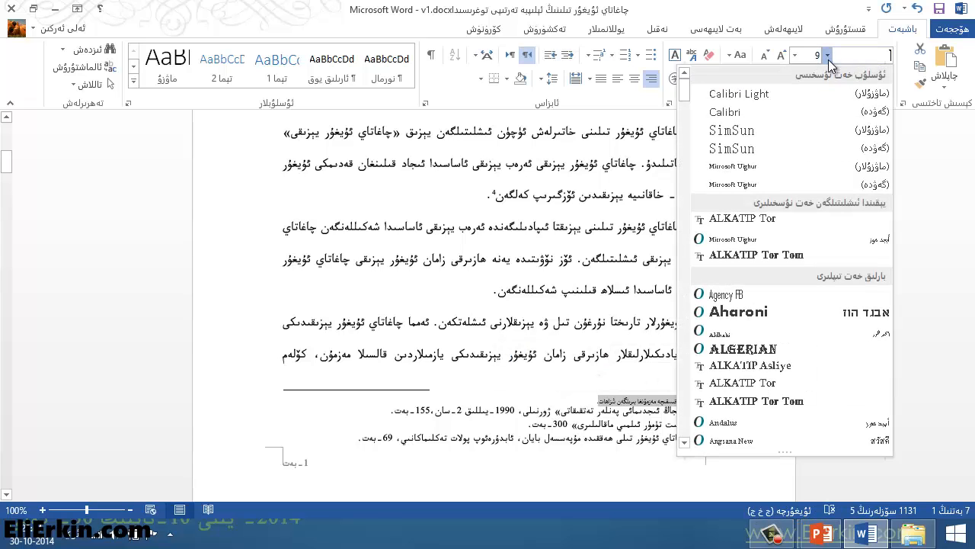
click(786, 219)
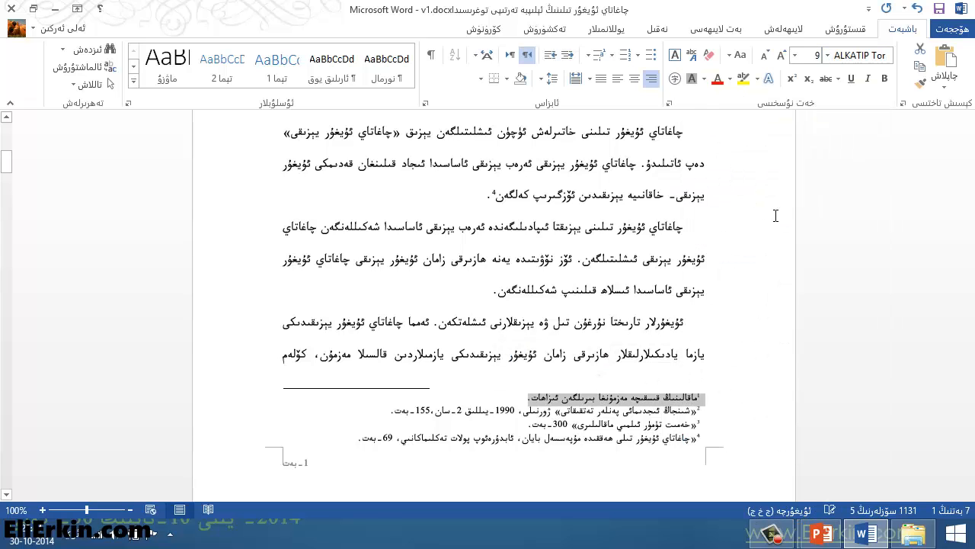
click(625, 401)
- Check the abstract's new footnote reference mark and its note text at the end of page 1
scroll(571, 389, up, 5)
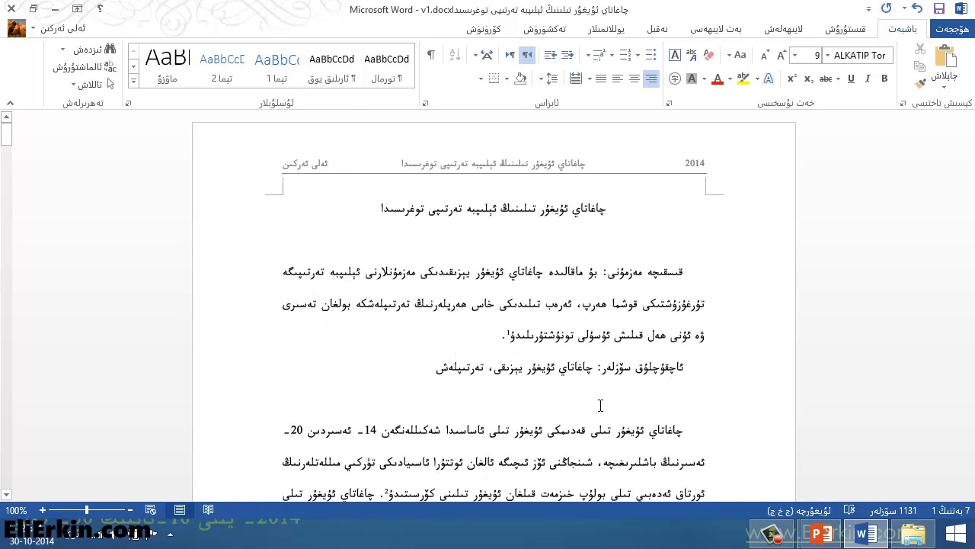
click(516, 335)
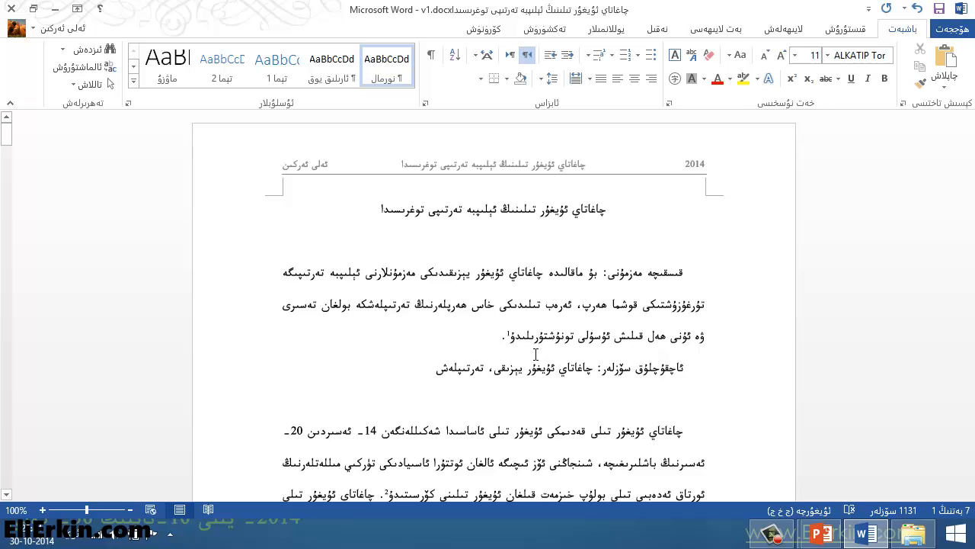
scroll(536, 359, down, 3)
scroll(536, 359, down, 9)
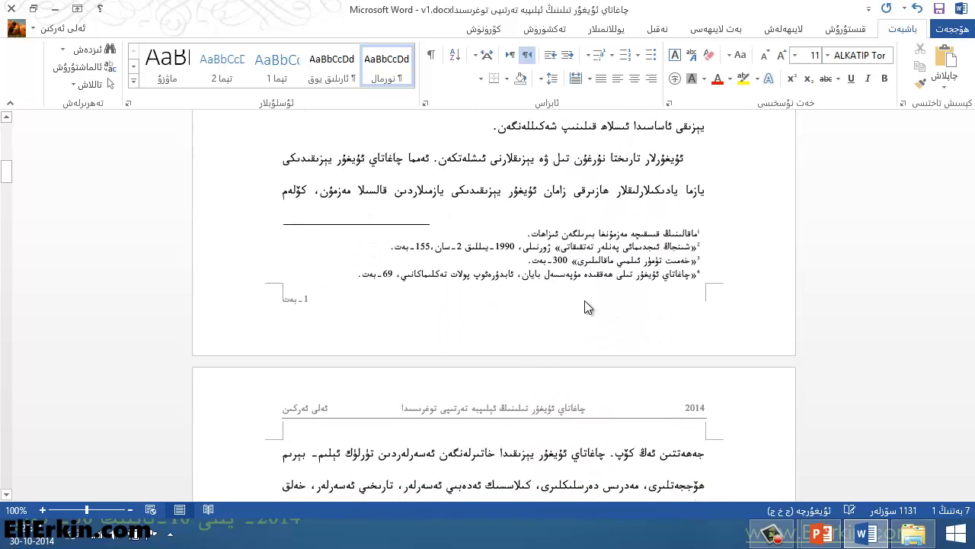
click(627, 235)
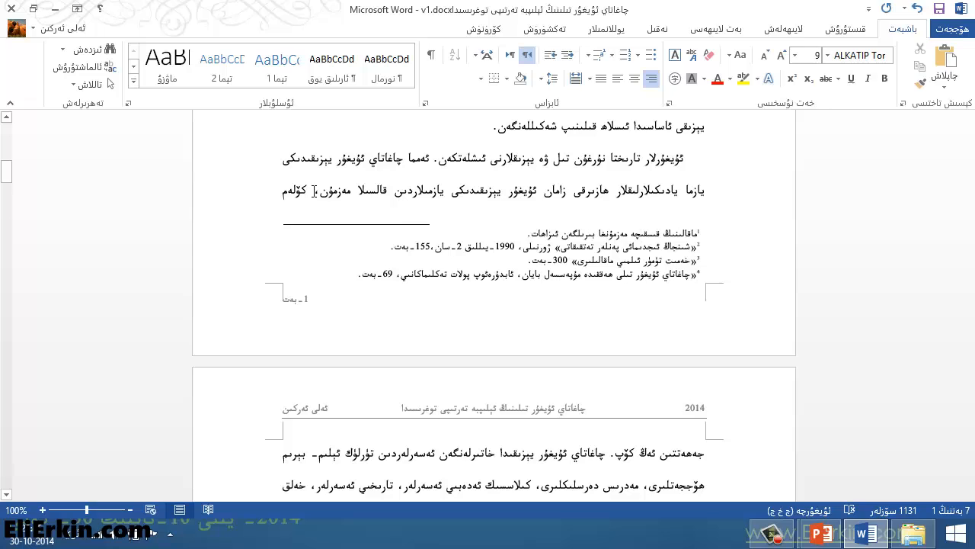
- Insert a footnote after the word "مەزمۇن" in the last body line of page 1
click(353, 196)
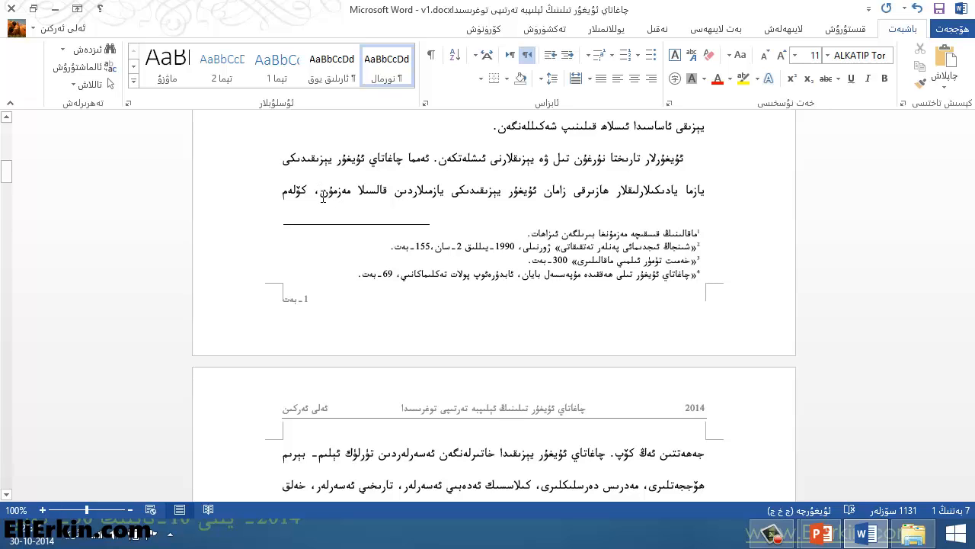
click(667, 30)
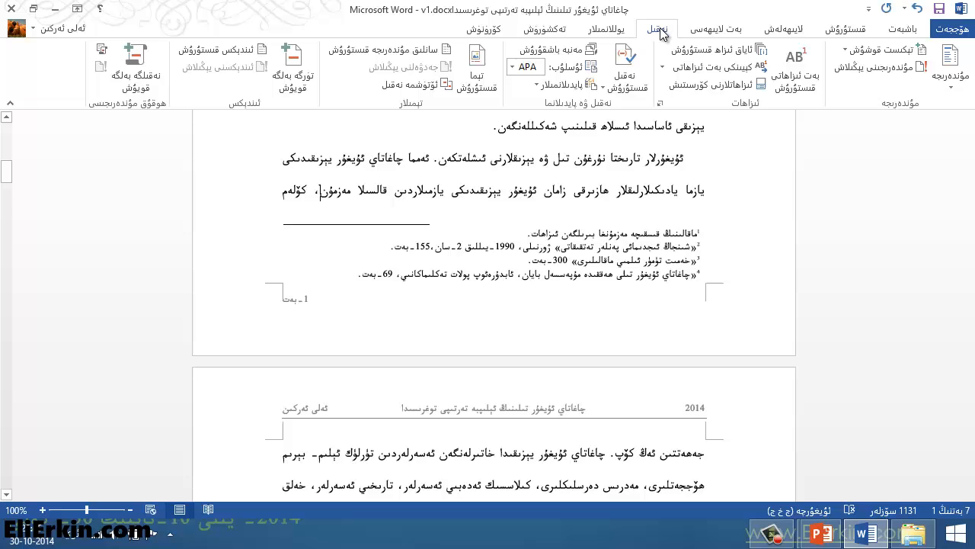
click(803, 88)
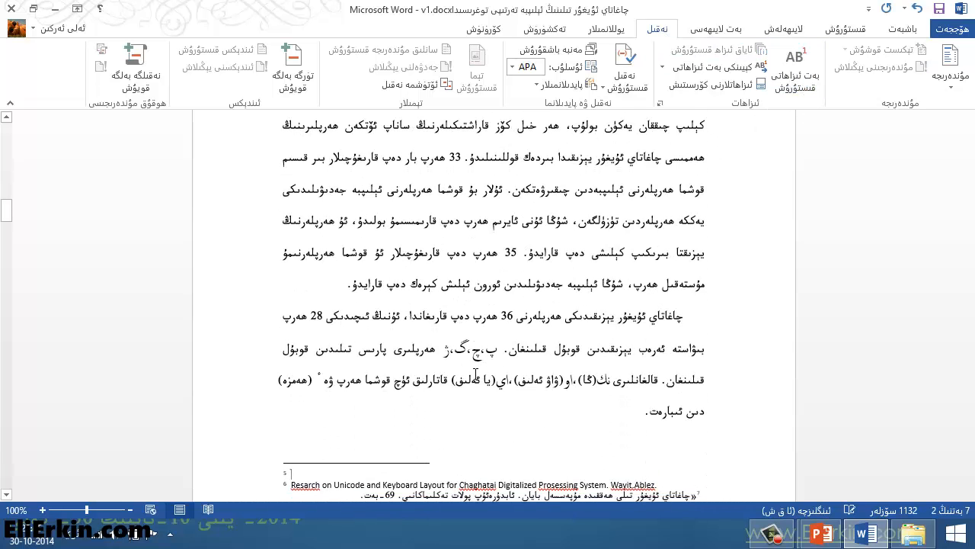
- Examine on which page the newly inserted footnote's reference mark and empty note are placed
scroll(476, 373, down, 2)
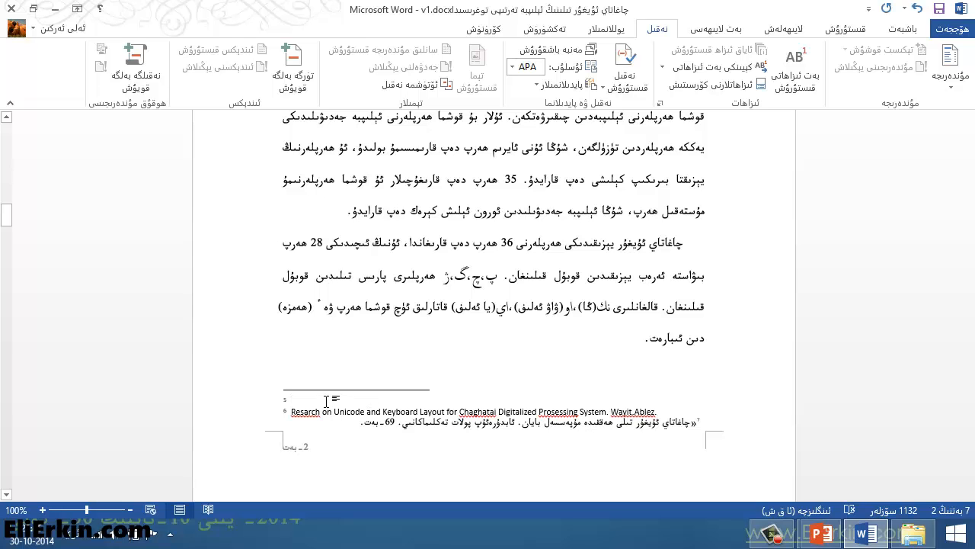
scroll(328, 401, up, 10)
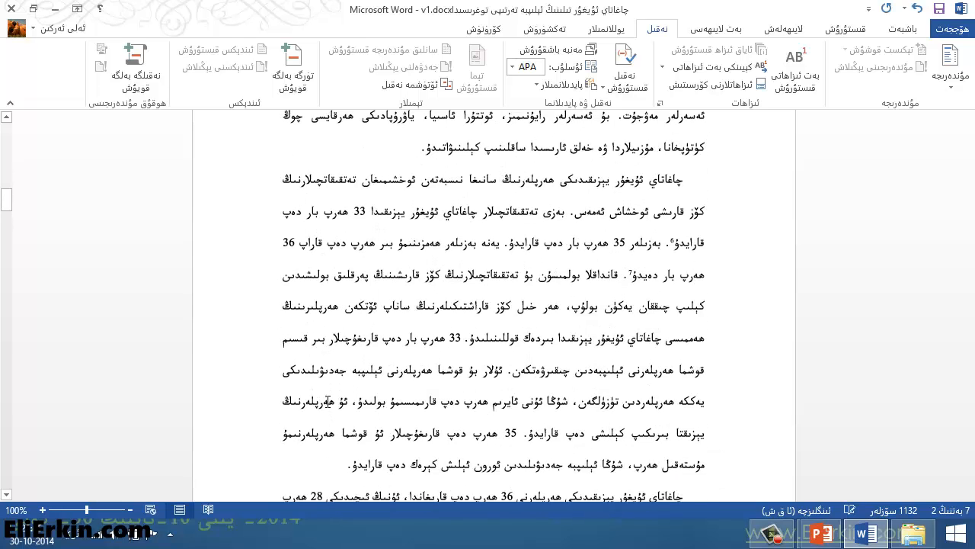
scroll(328, 401, up, 8)
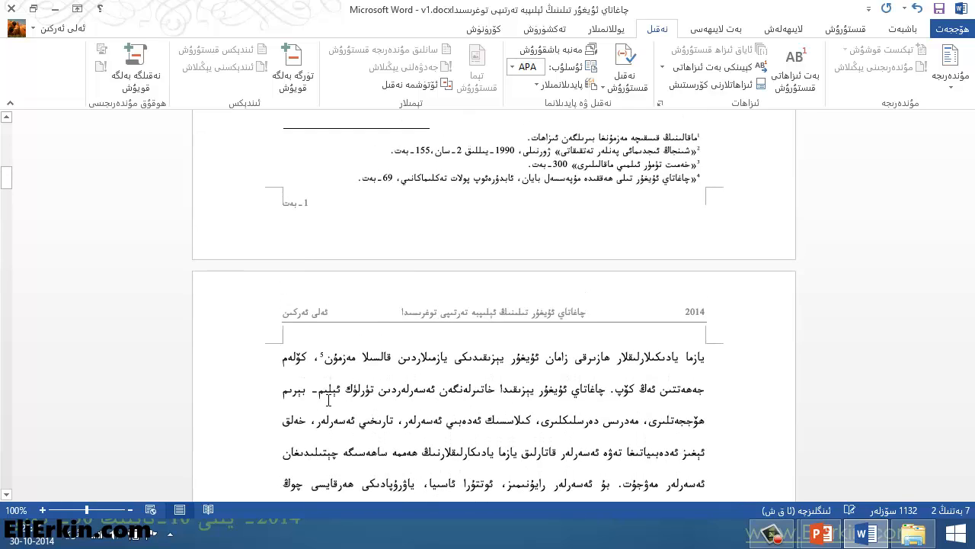
scroll(327, 394, down, 8)
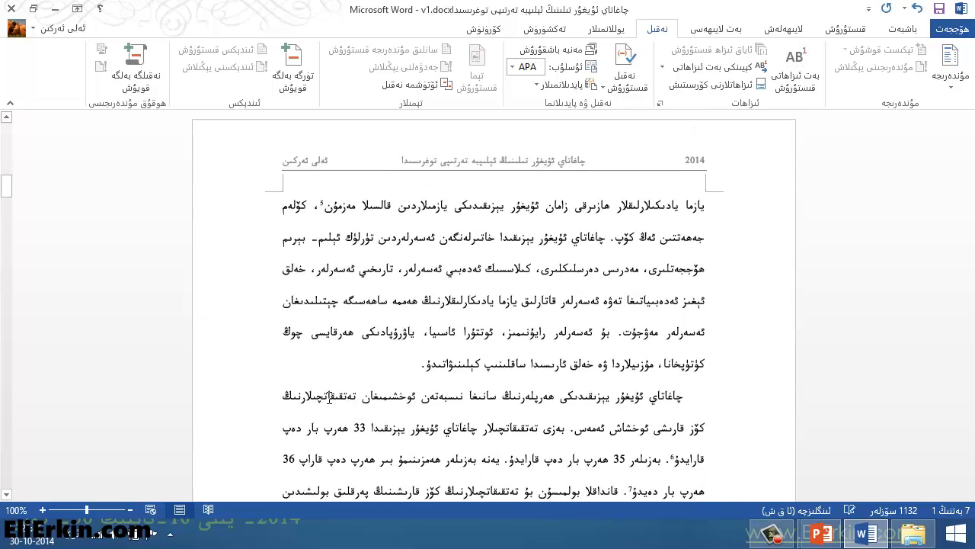
scroll(327, 393, up, 1)
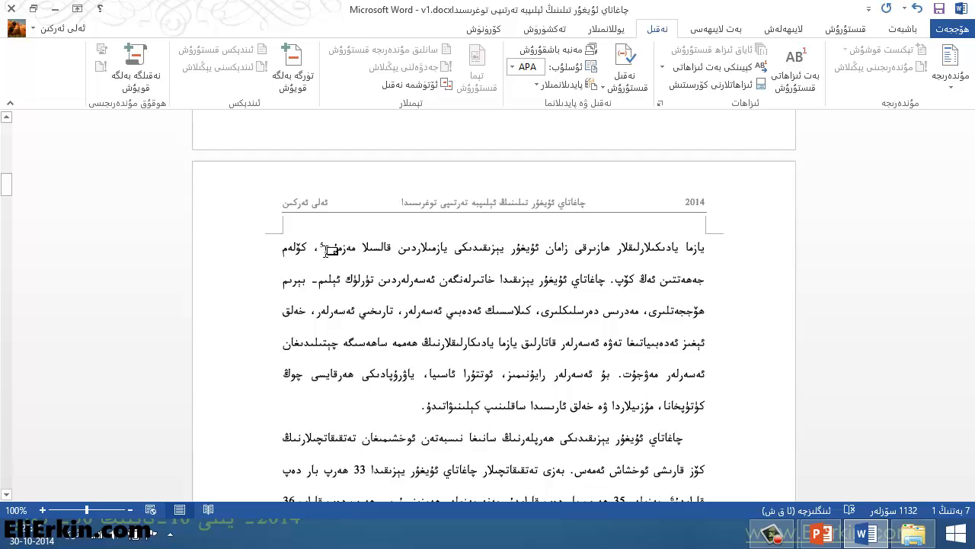
scroll(368, 323, up, 8)
scroll(369, 326, down, 18)
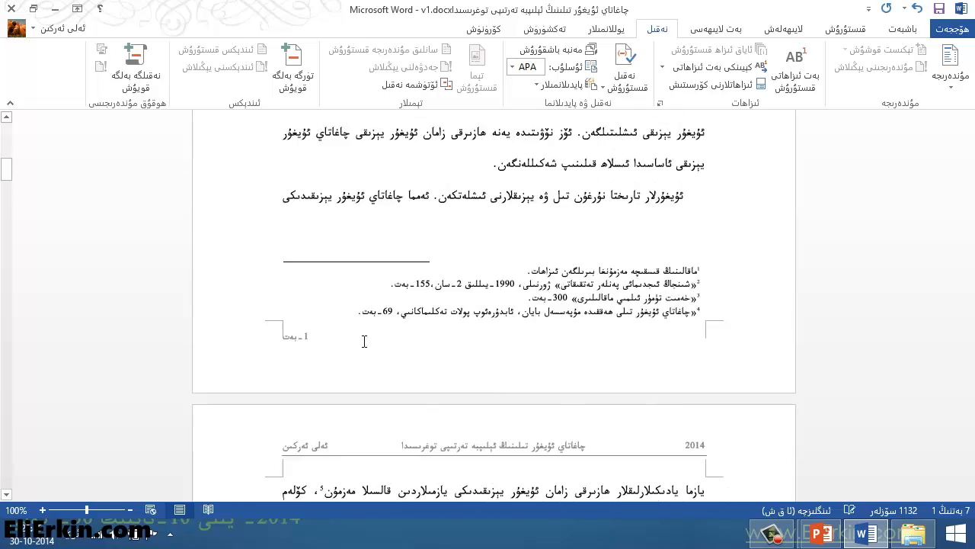
scroll(364, 345, down, 12)
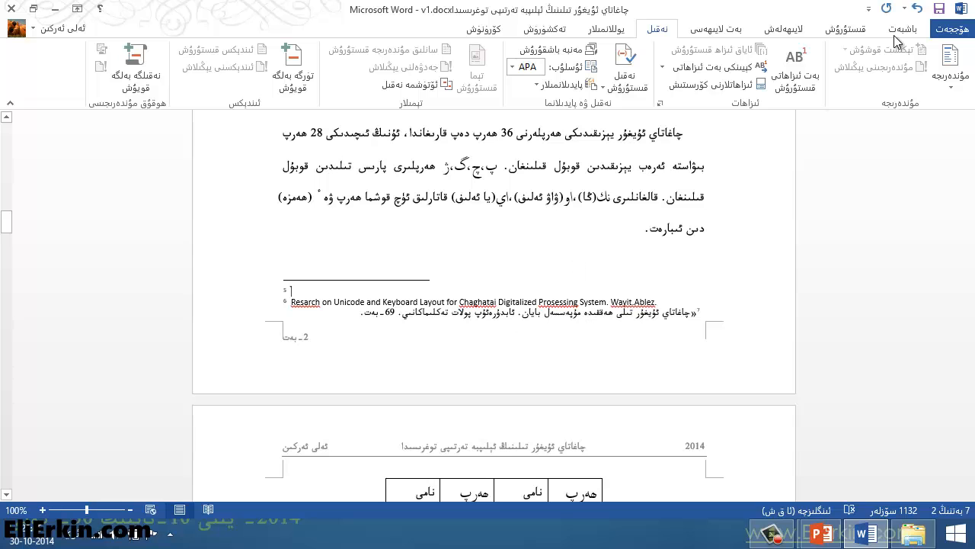
- Undo the last footnote insertion and return to the end of page 1
click(917, 8)
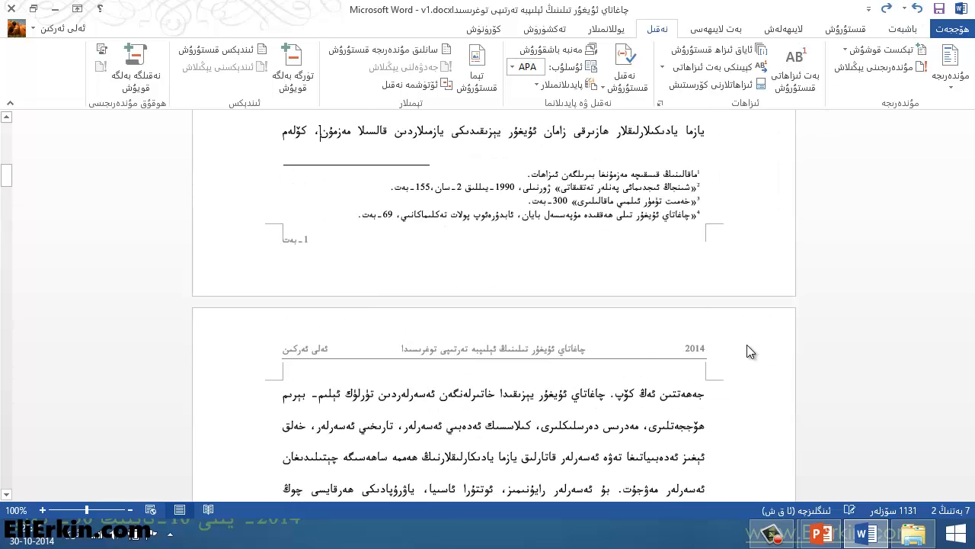
scroll(457, 305, up, 3)
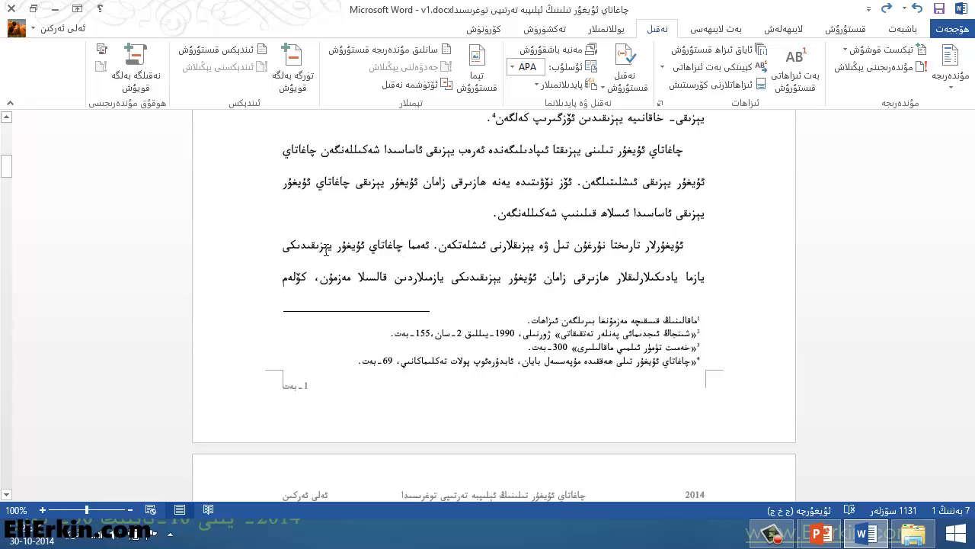
- Insert a footnote after the word "ئىشلەتكەن" in the last paragraph of page 1 and format its note right-to-left in ALKATIP Tor
click(444, 248)
click(796, 76)
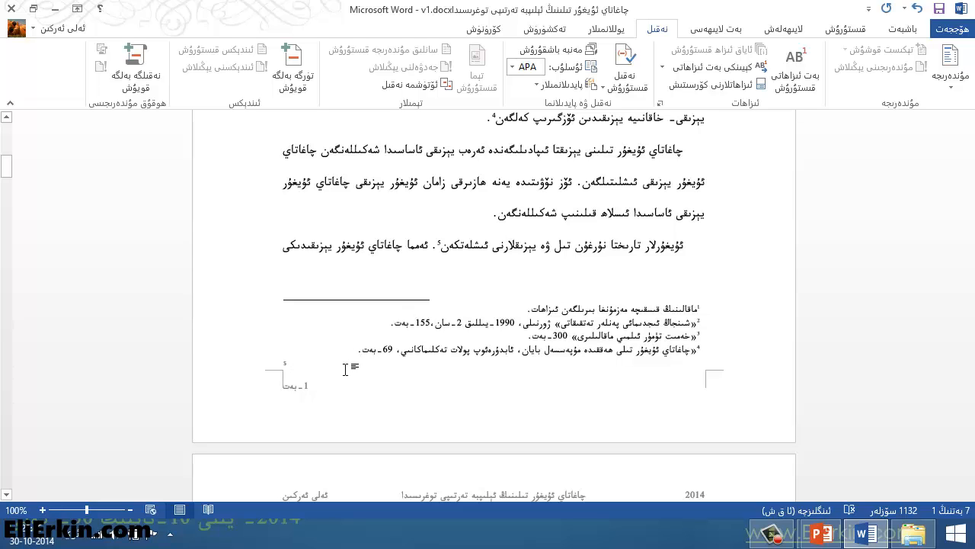
click(909, 29)
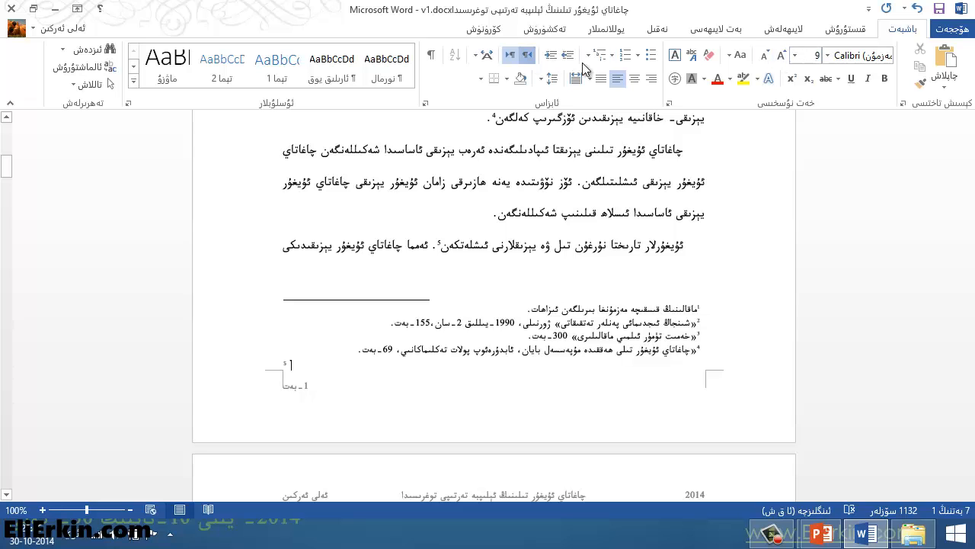
click(527, 55)
click(827, 55)
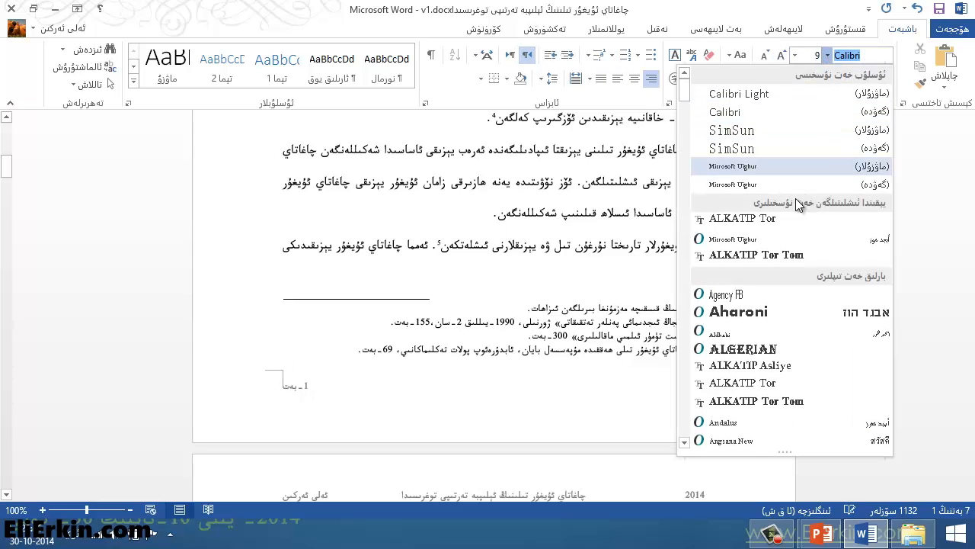
click(796, 218)
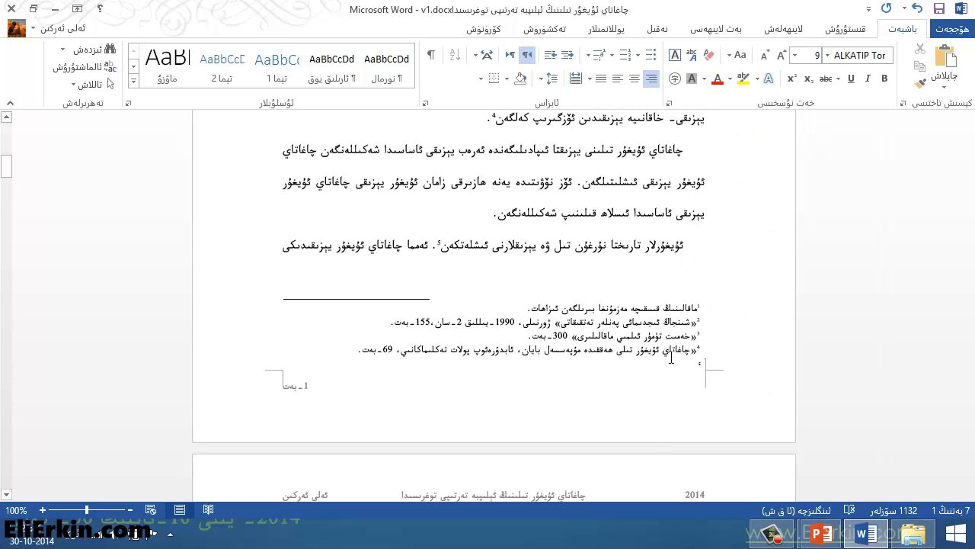
- Switch to Uyghur input and write "سىناق ئىزاھات." as the new footnote's text
key(alt+shift)
text(سىناق)
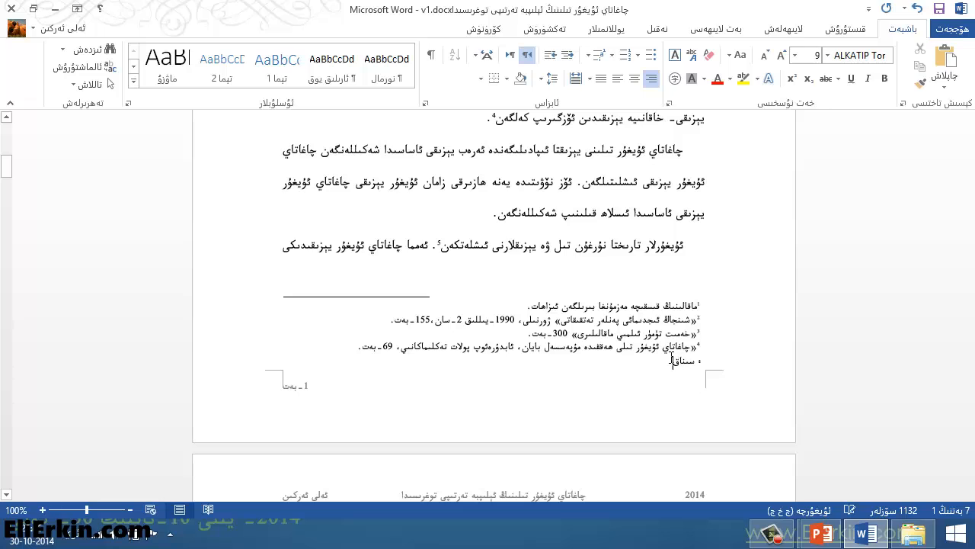
text( ئىزاھات)
- Push the paragraph starting "ئۇيغۇرلار تارىختا" to page 2 with an empty paragraph before it, and check where its footnote is placed
click(547, 252)
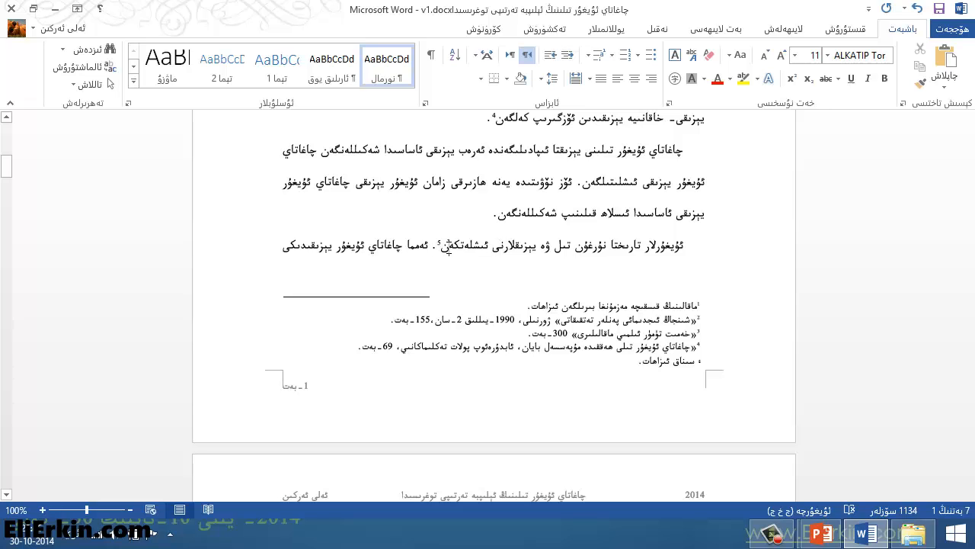
click(451, 246)
key(Return)
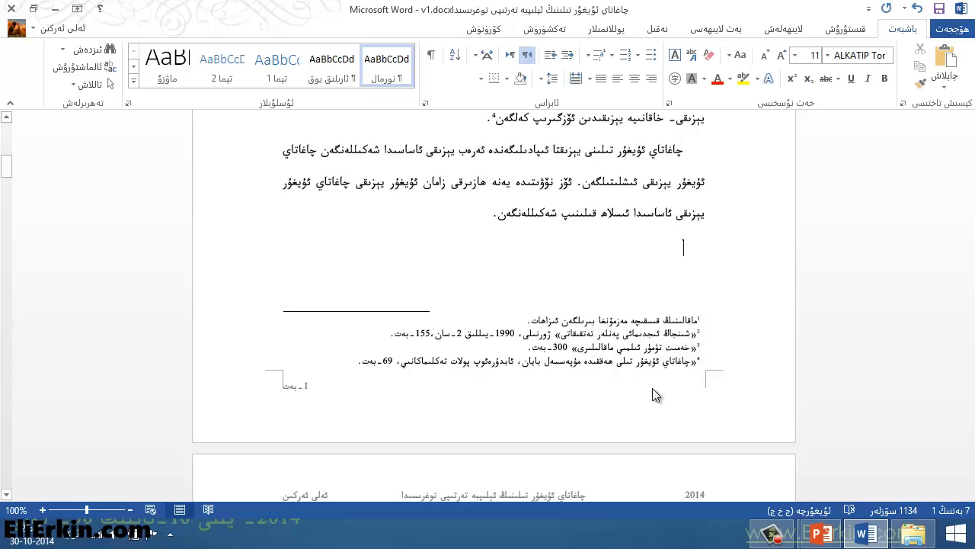
scroll(656, 381, down, 8)
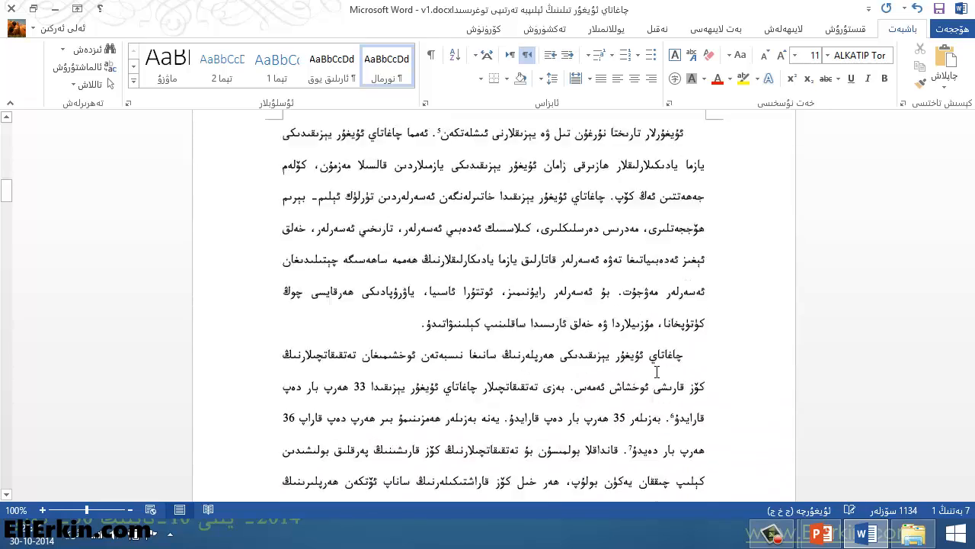
scroll(505, 260, down, 14)
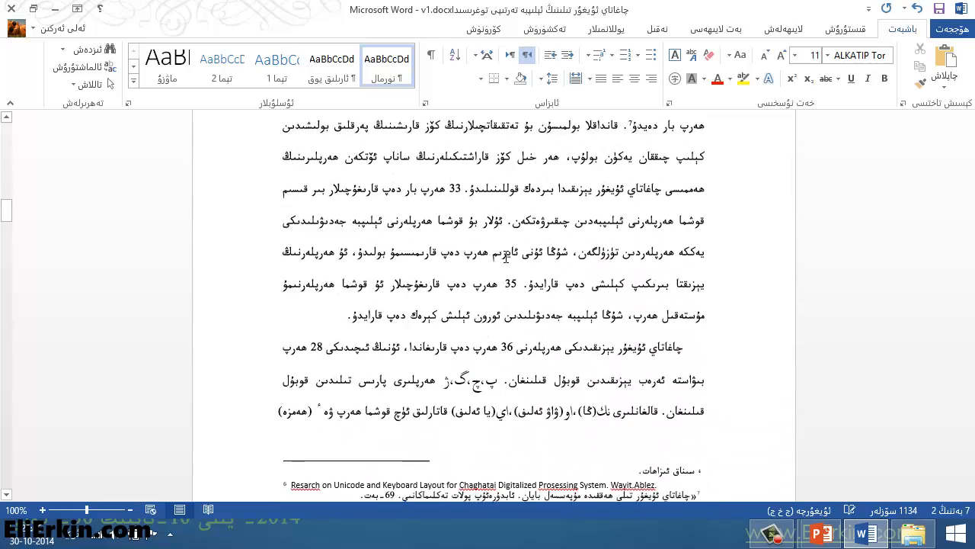